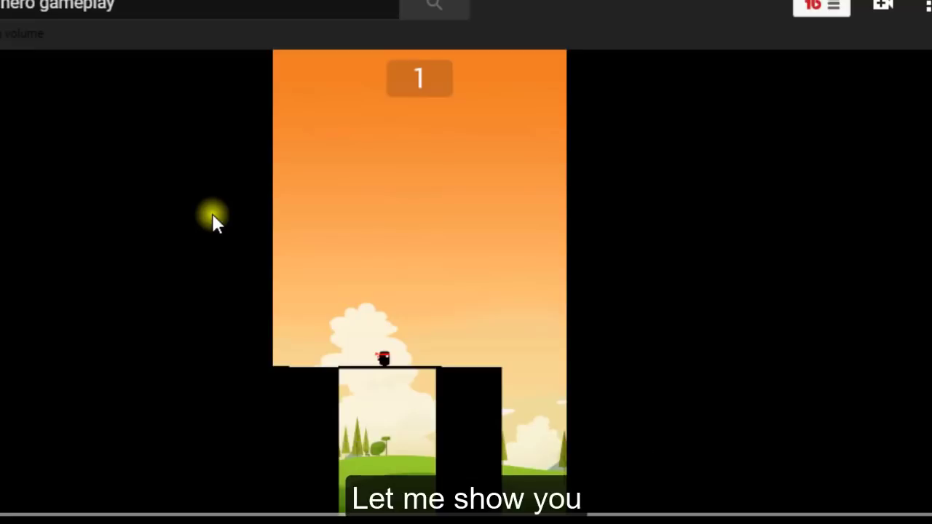
left_click(211, 214)
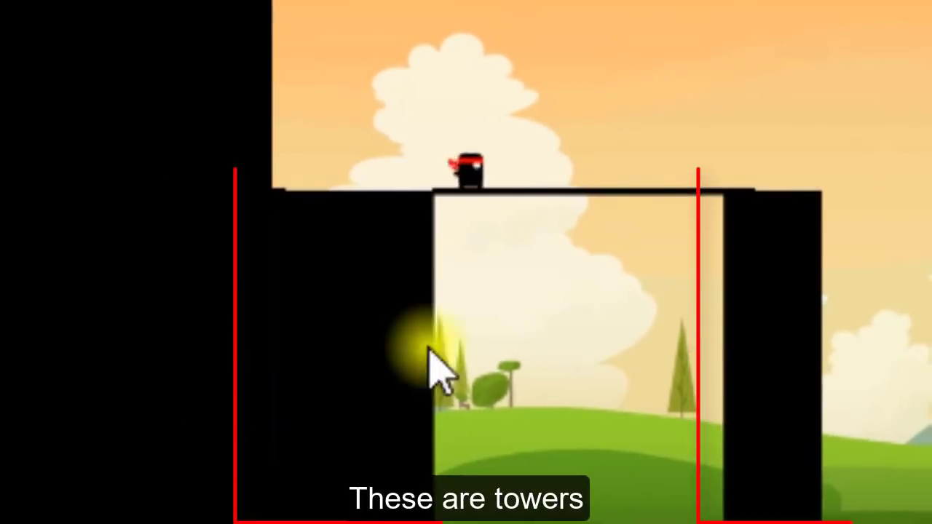
left_click_drag(603, 353, 439, 183)
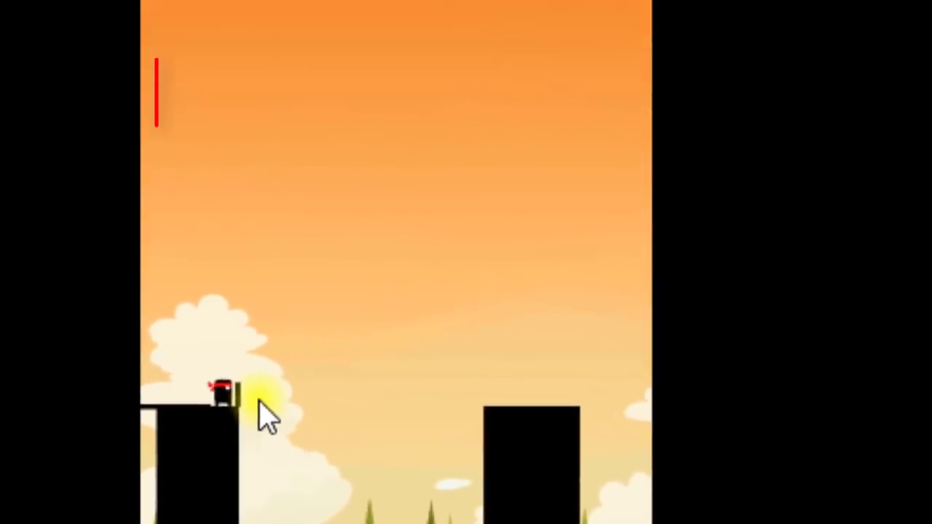
left_click_drag(233, 458, 203, 288)
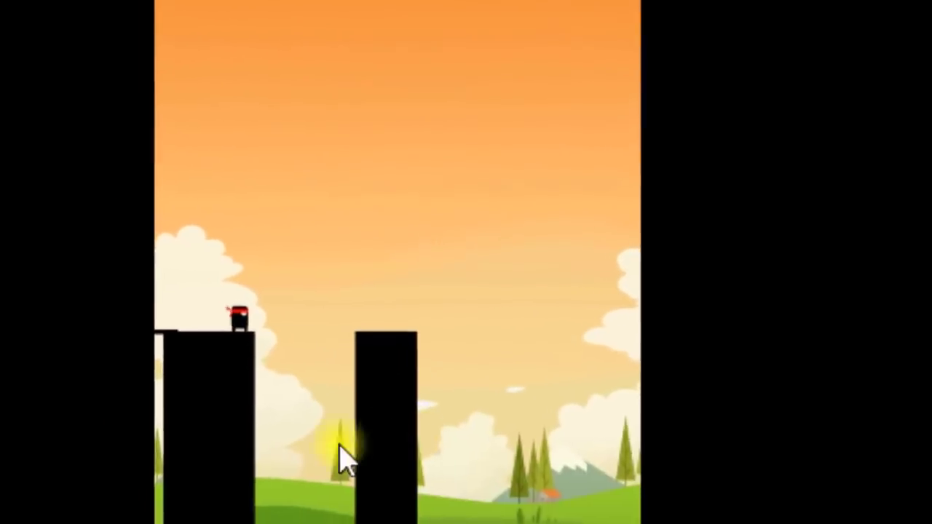
left_click(318, 437)
left_click_drag(426, 437, 278, 273)
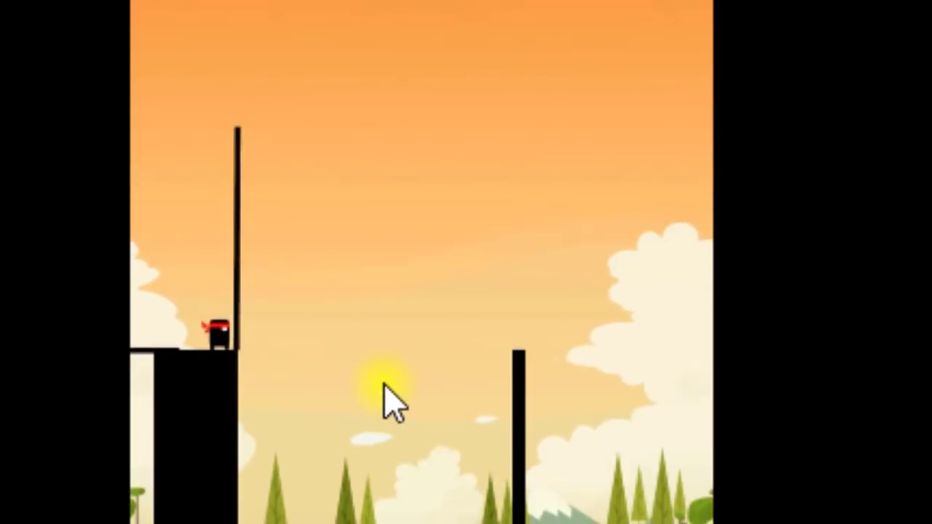
left_click_drag(386, 401, 409, 409)
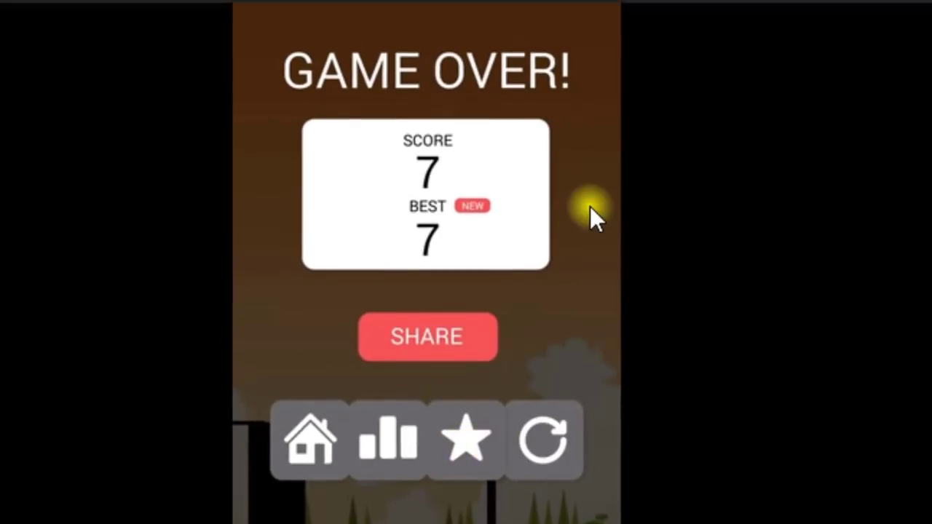
left_click(543, 437)
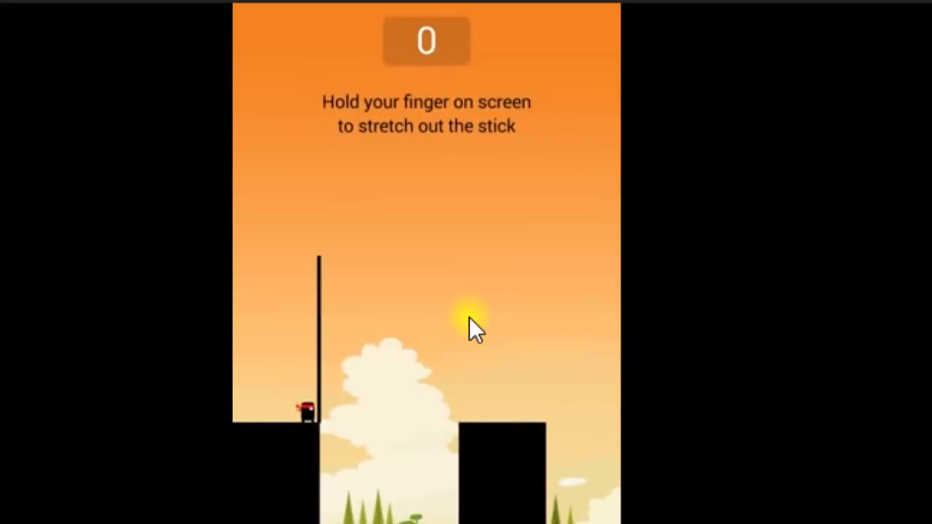
left_click_drag(469, 317, 469, 317)
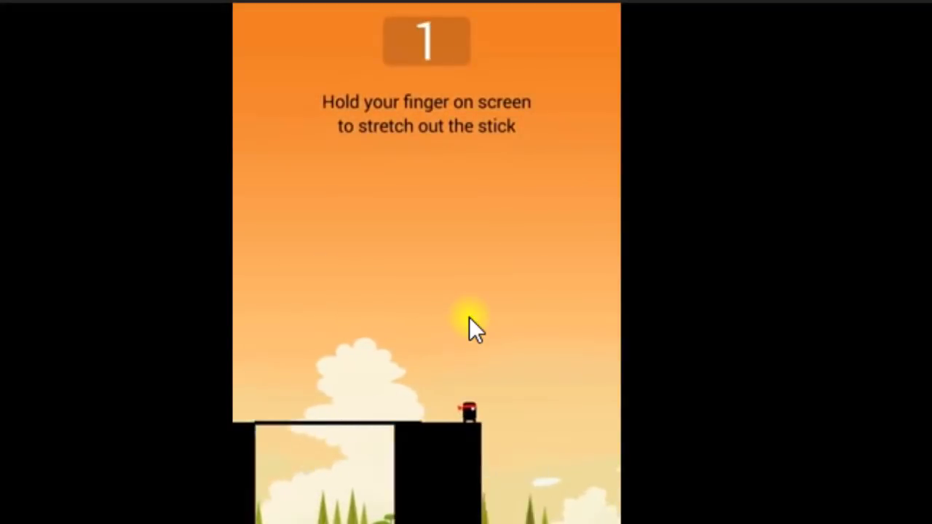
left_click_drag(469, 319, 469, 318)
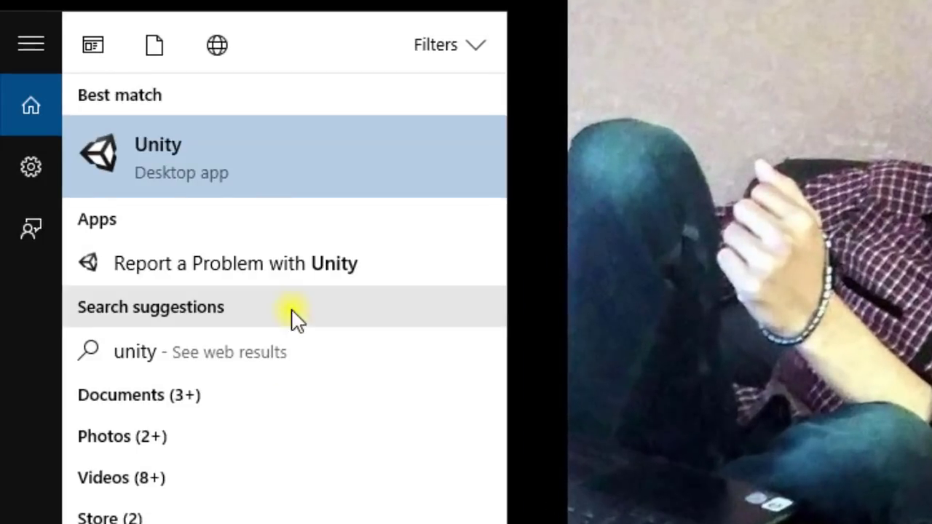
Step: Launch Unity 2017.1.1f1 from the Start menu search and open its new-project form
left_click(197, 152)
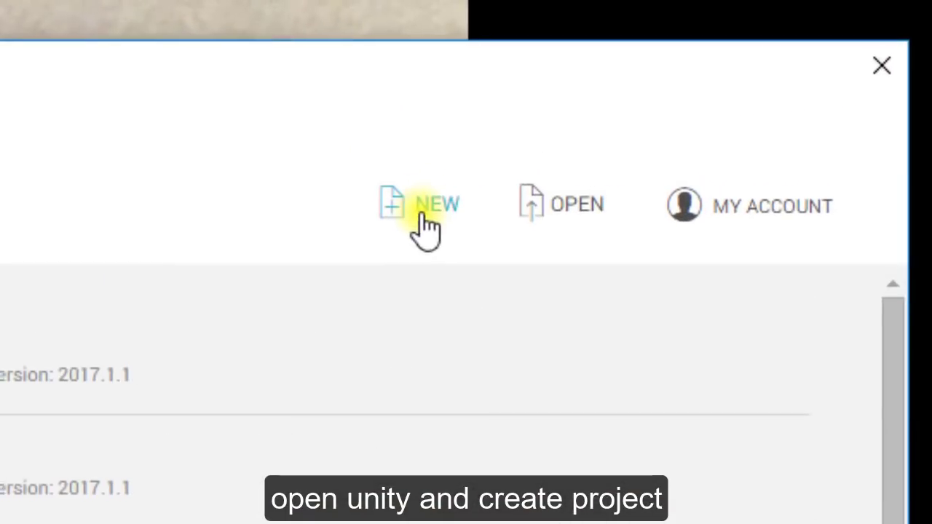
left_click(653, 115)
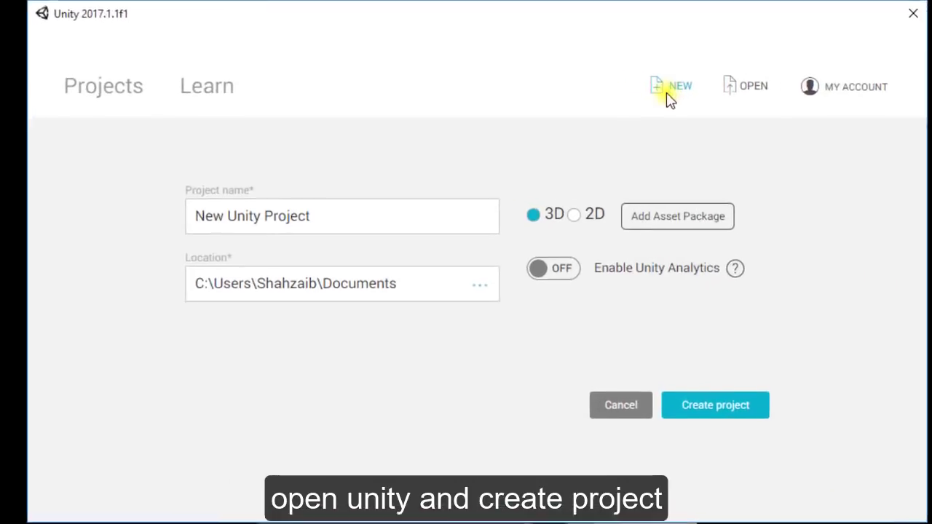
Step: Create the 3D project 'Stick Hero Game' and view its empty Assets folder
left_click(437, 226)
key("ctrl+a")
key("BackSpace")
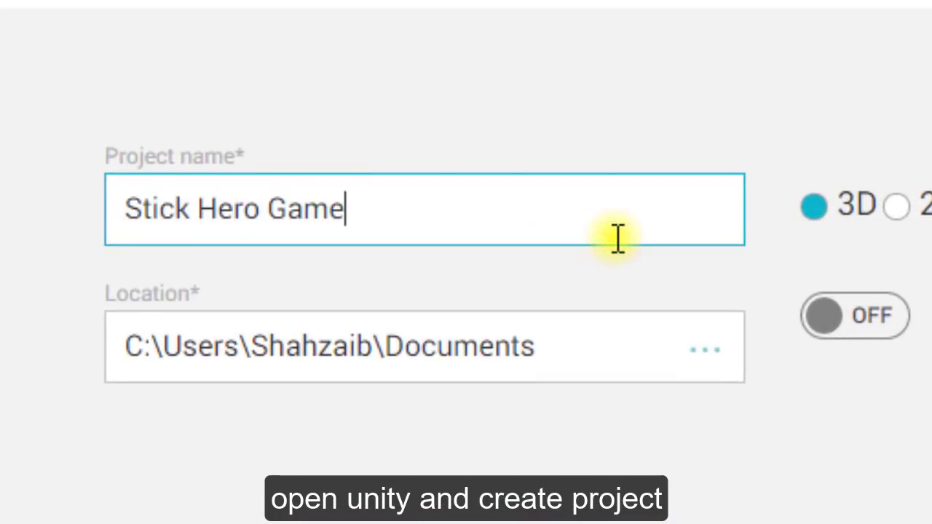
left_click(845, 456)
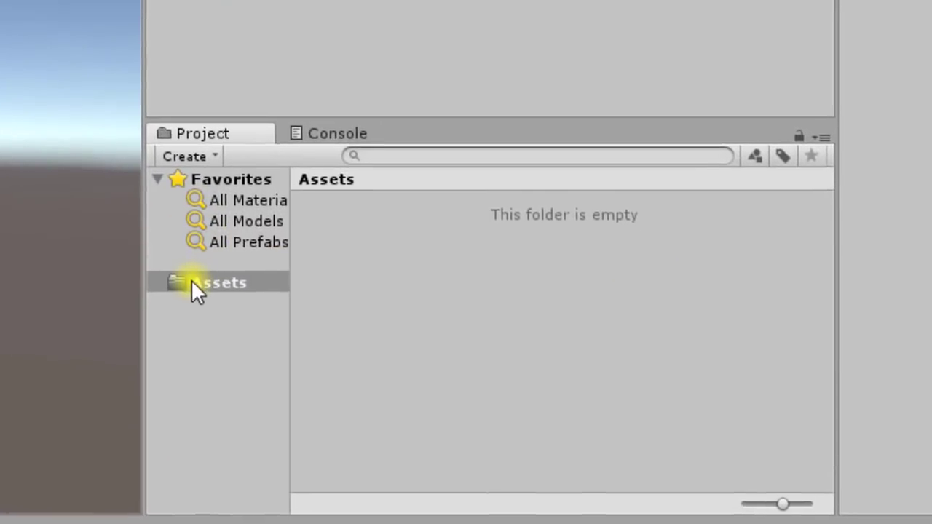
left_click(341, 357)
Step: Create the Prefabs and Materials folders inside Assets
right_click(157, 457)
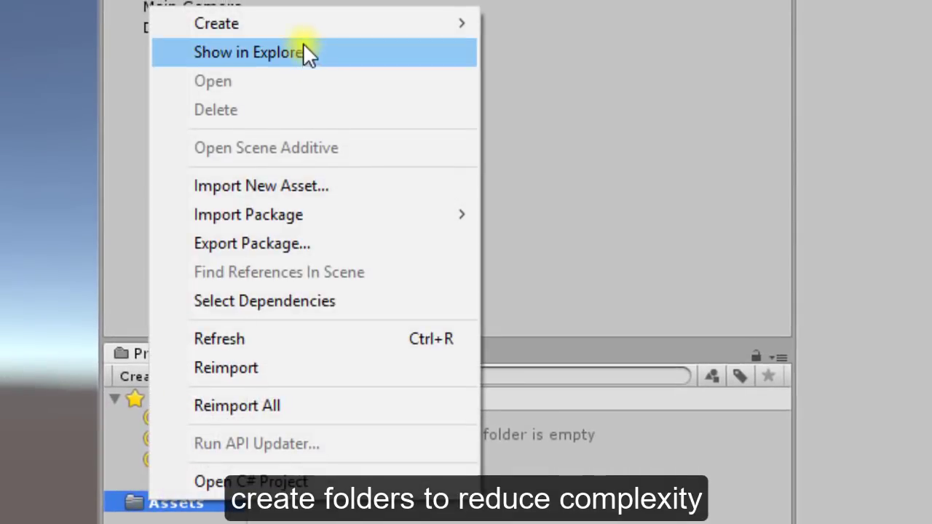
mouse_move(486, 31)
left_click(518, 1)
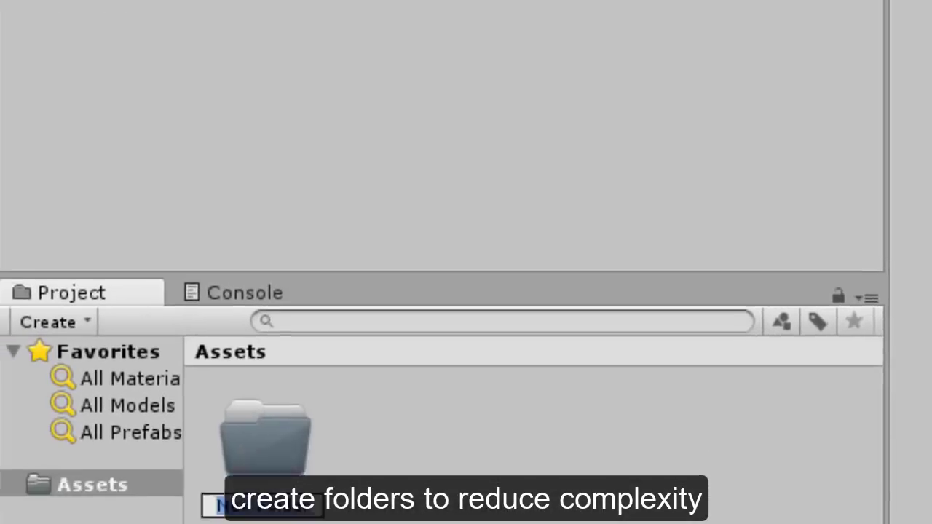
type("Prefa")
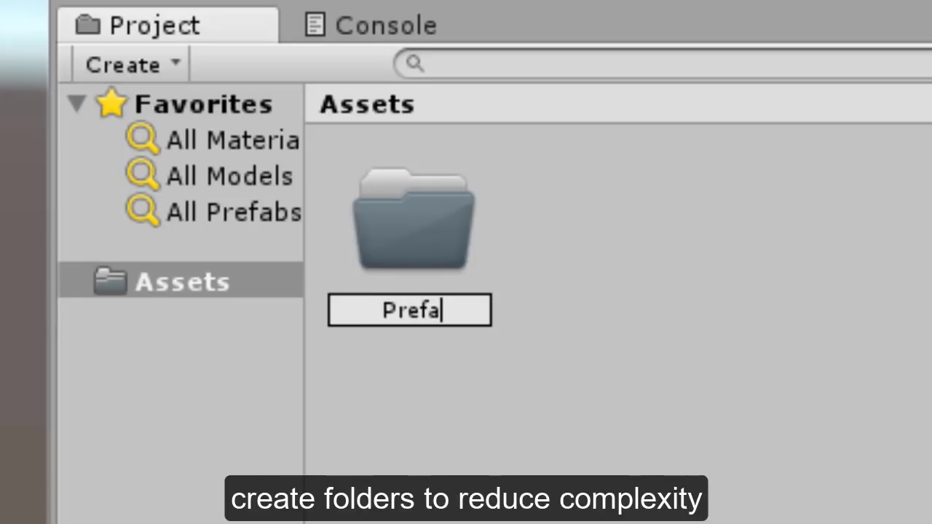
key("Return")
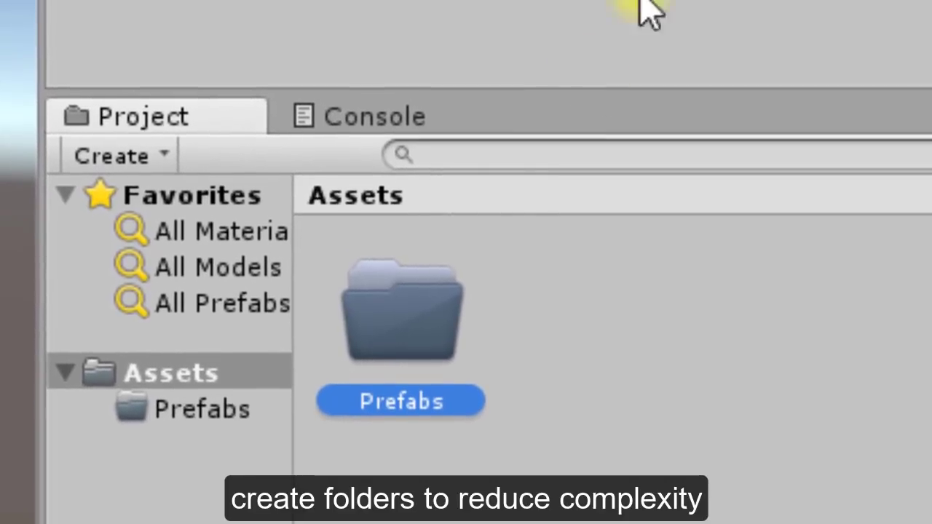
left_click(179, 374)
right_click(178, 374)
mouse_move(377, 51)
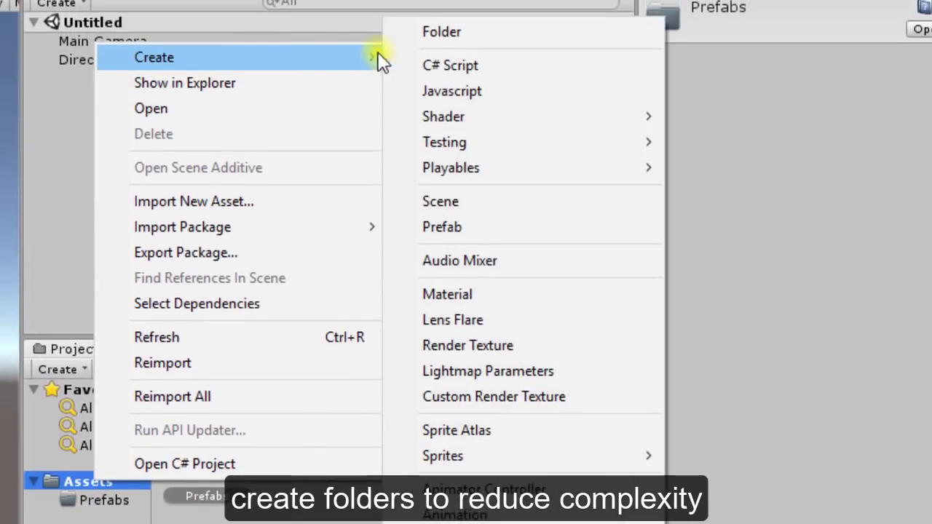
left_click(429, 37)
type("Ma")
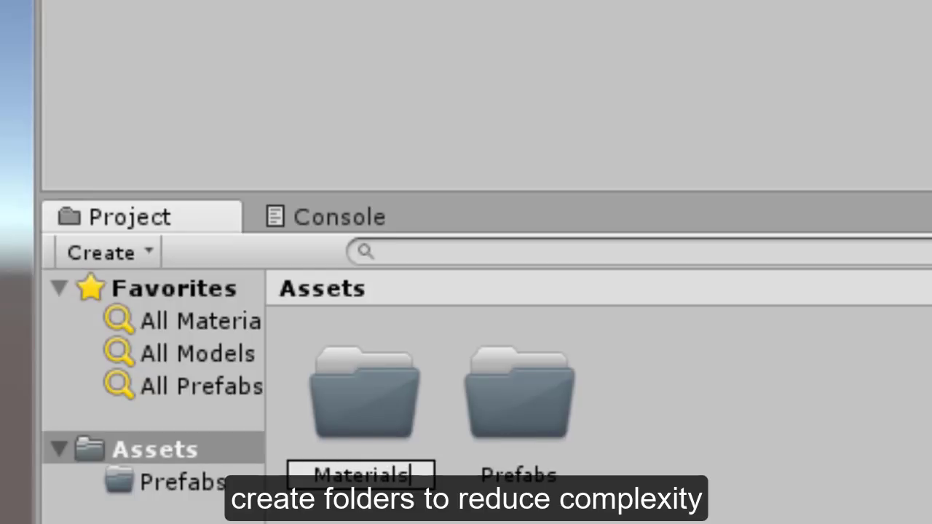
type("terials")
key("Return")
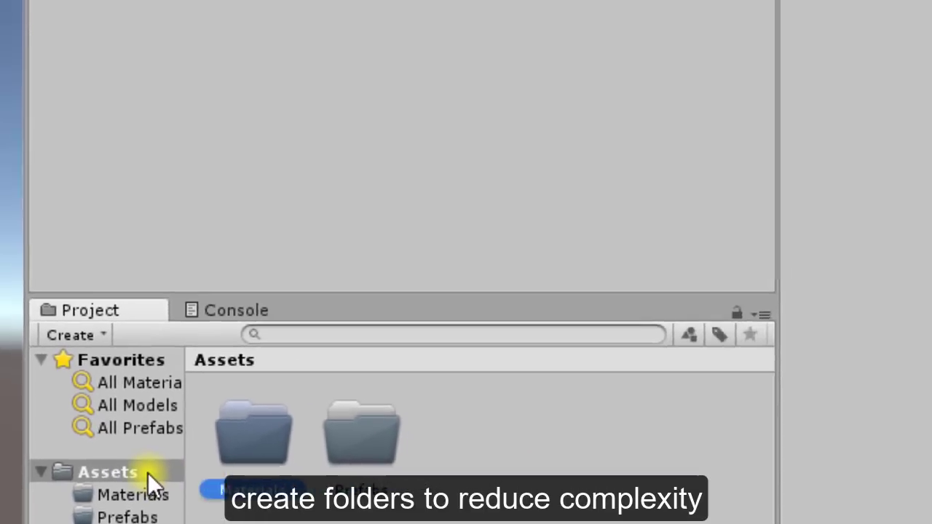
Step: Create the Scenes and Script folders inside Assets
right_click(182, 450)
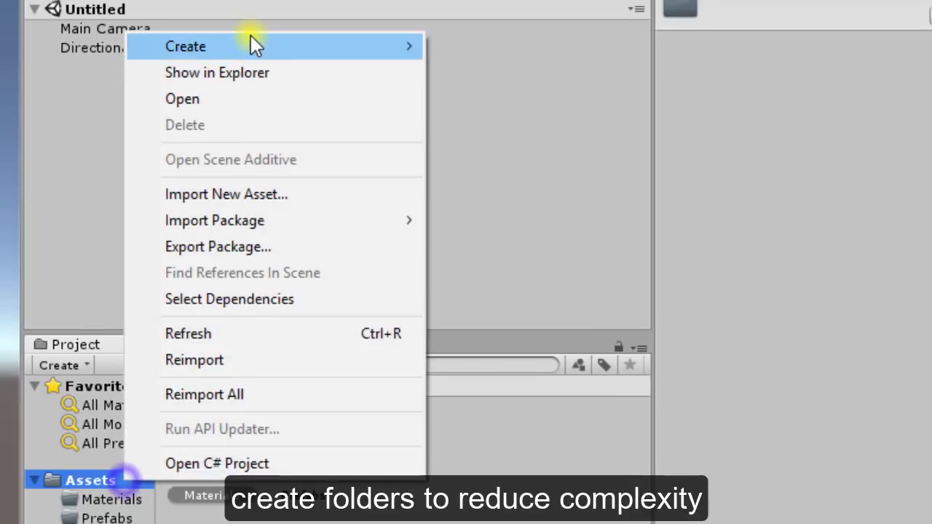
mouse_move(255, 46)
left_click(539, 23)
type("Sc")
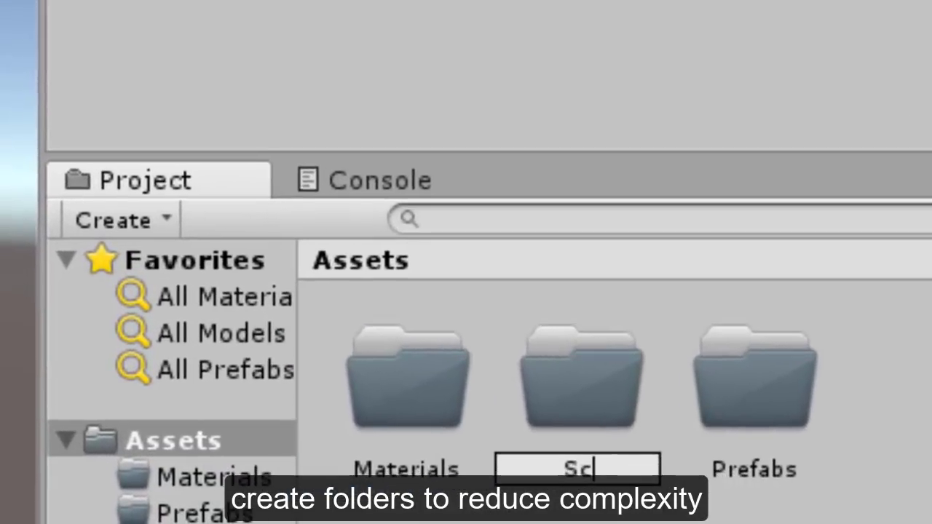
type("ne")
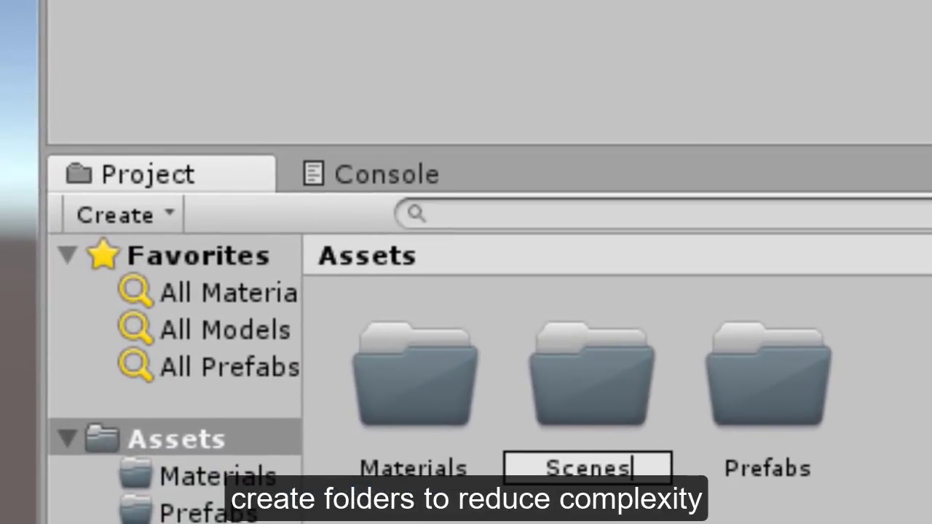
type("s")
key("Return")
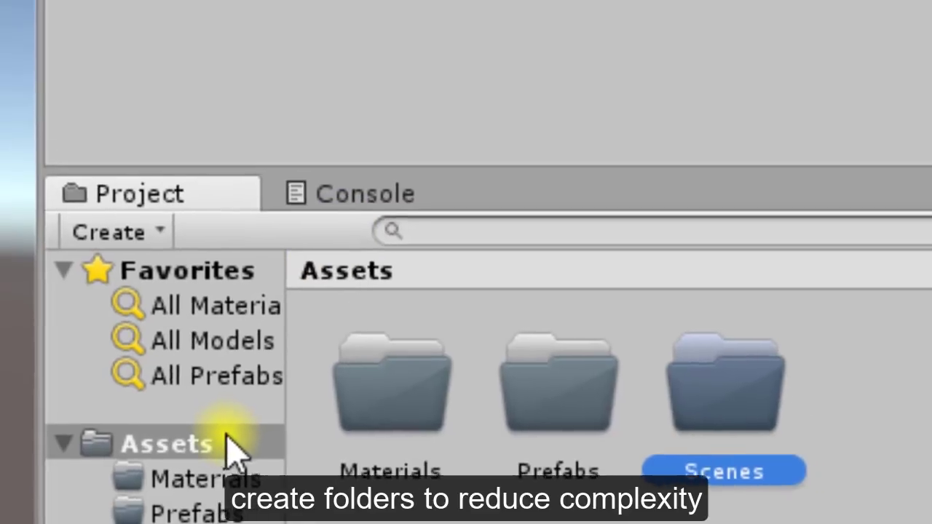
right_click(235, 437)
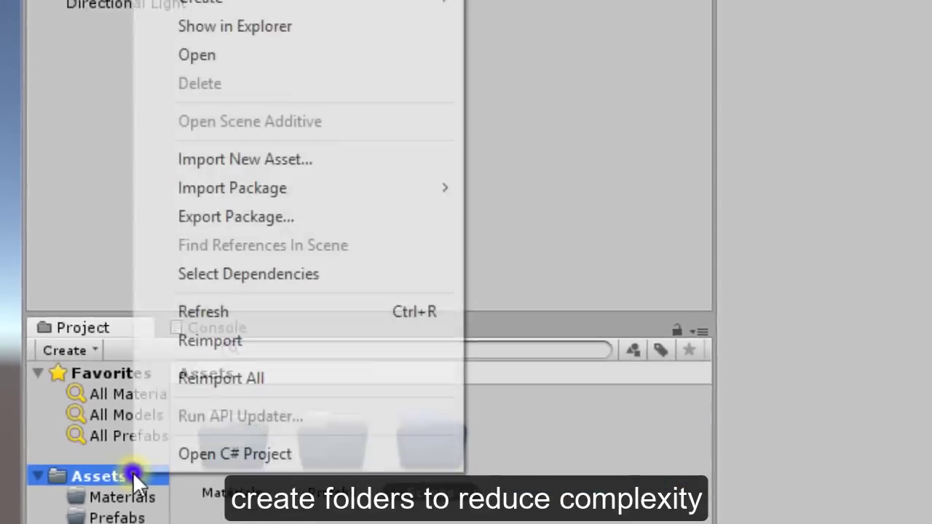
mouse_move(228, 75)
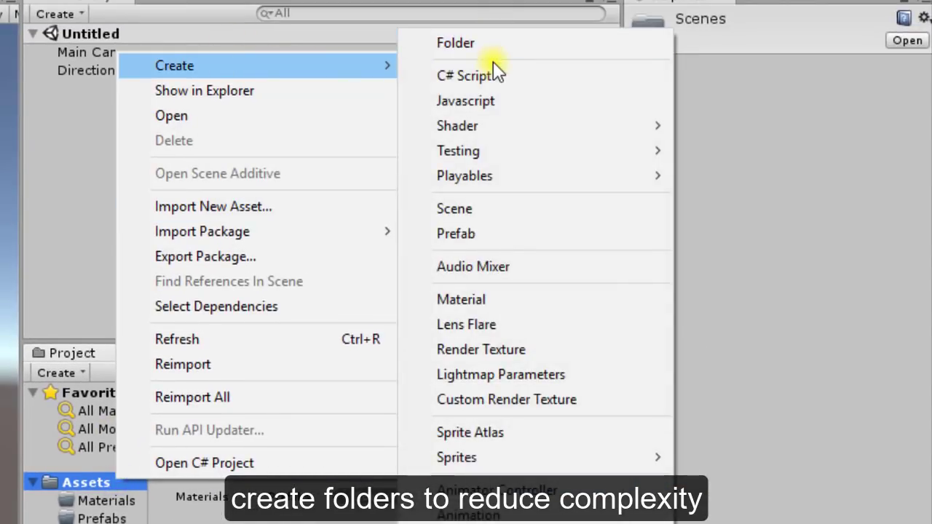
left_click(495, 44)
type("Scrip")
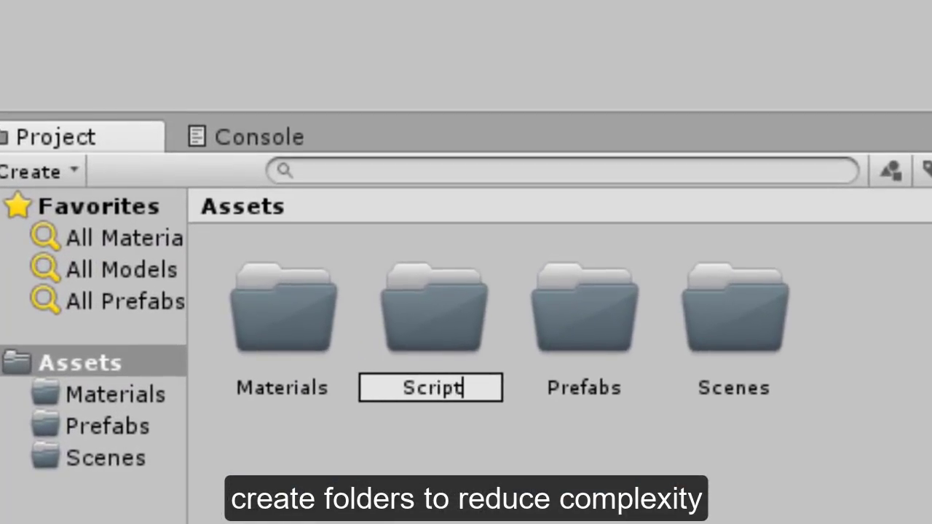
type("t")
key("Return")
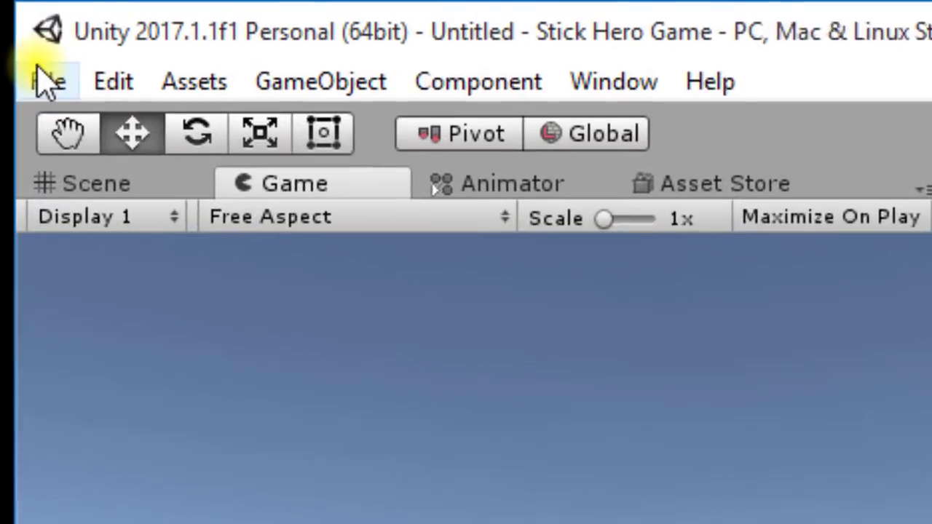
Step: Save the untitled scene as 'GamePlay' inside the Assets/Scenes folder
left_click(48, 82)
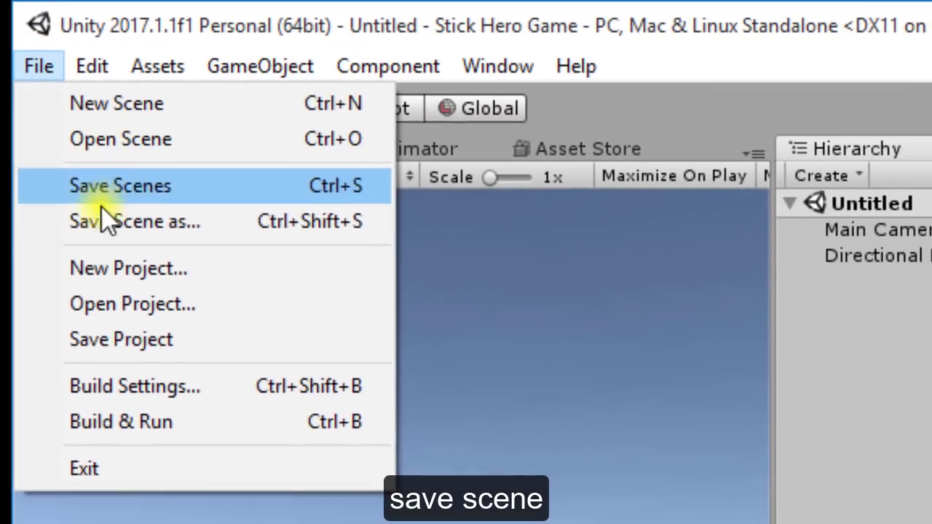
left_click(102, 206)
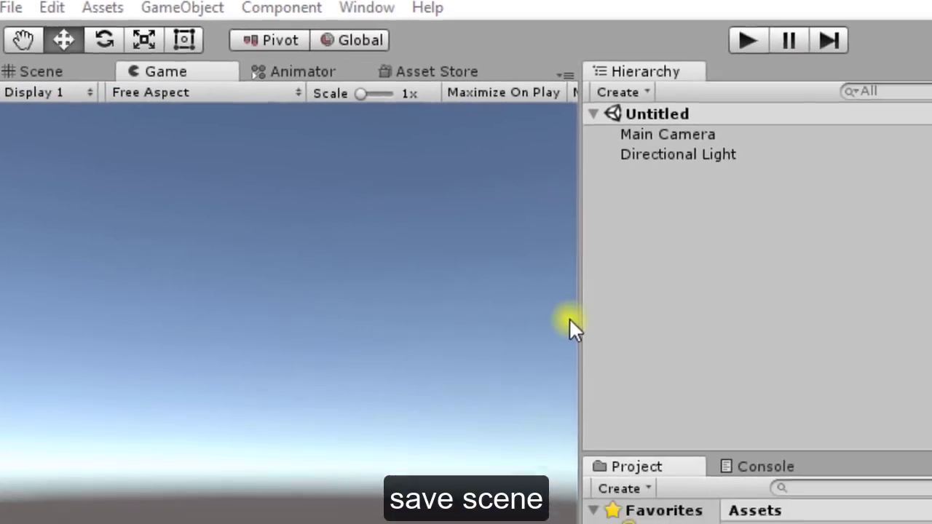
type("G")
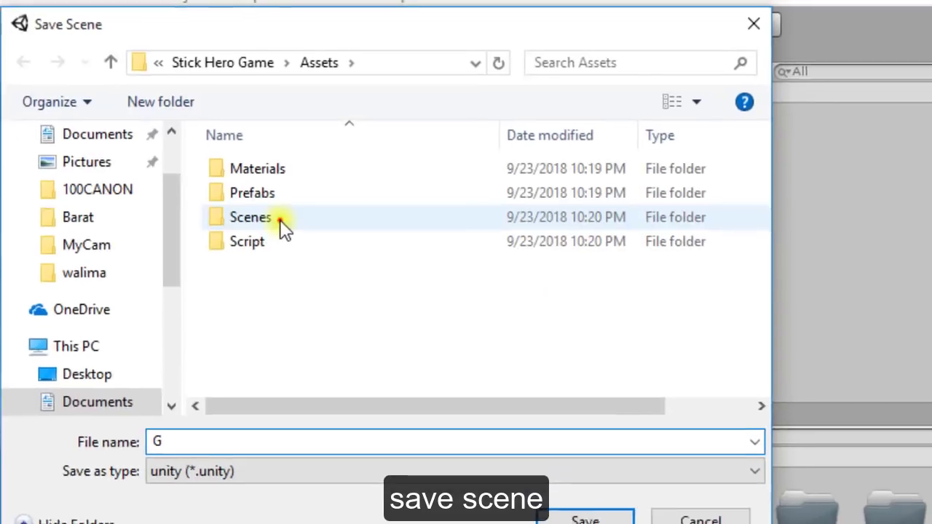
double_click(280, 219)
left_click(288, 440)
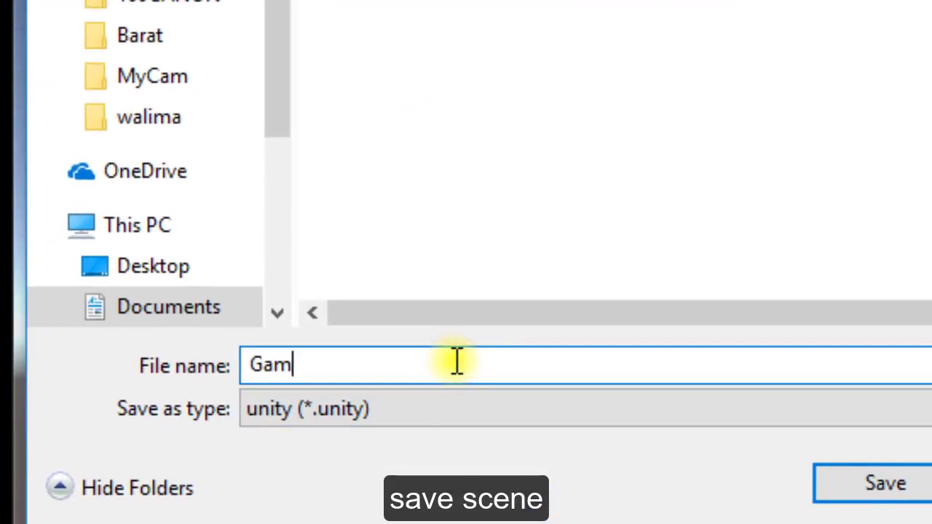
type("GamePlay")
key("Return")
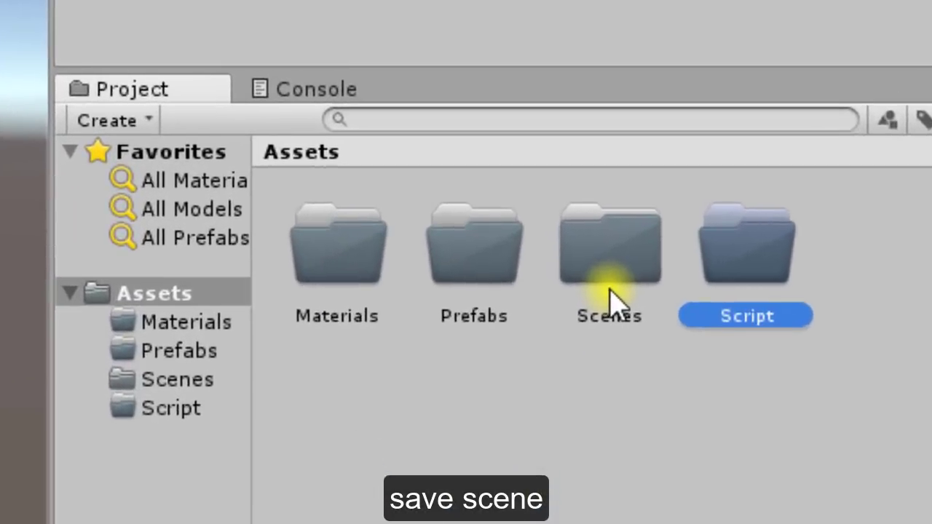
Step: Open the Scenes folder to list GamePlay.unity and select the GamePlay scene in the Hierarchy
double_click(570, 466)
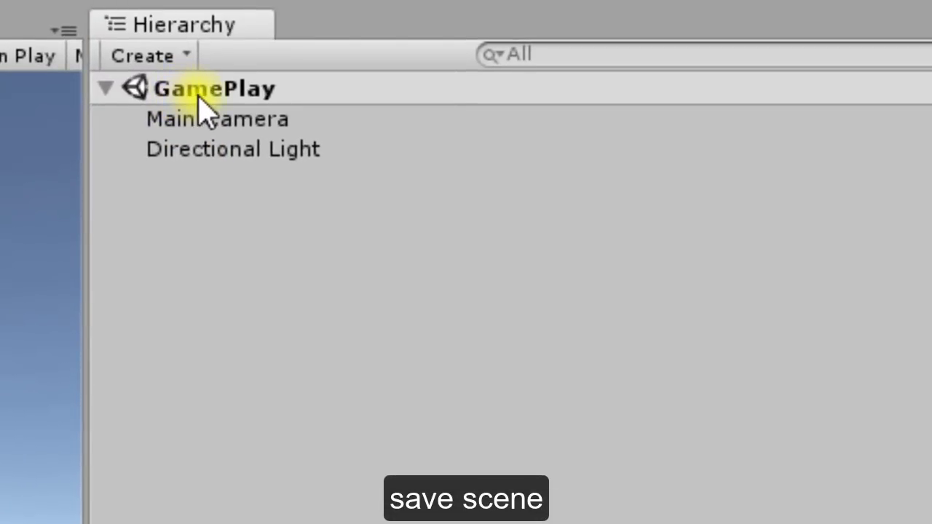
left_click(226, 95)
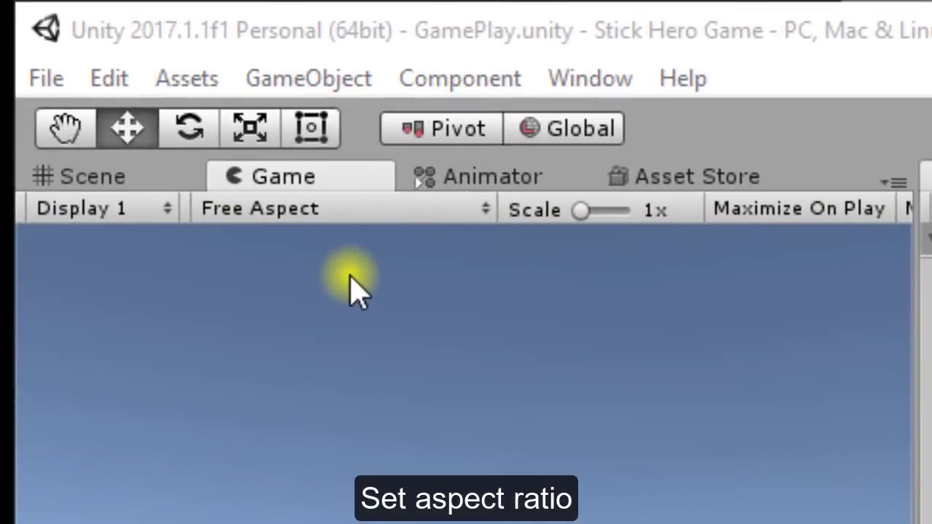
Step: Add a custom Aspect Ratio preset of 3:4 to the Game view and apply it
left_click(292, 212)
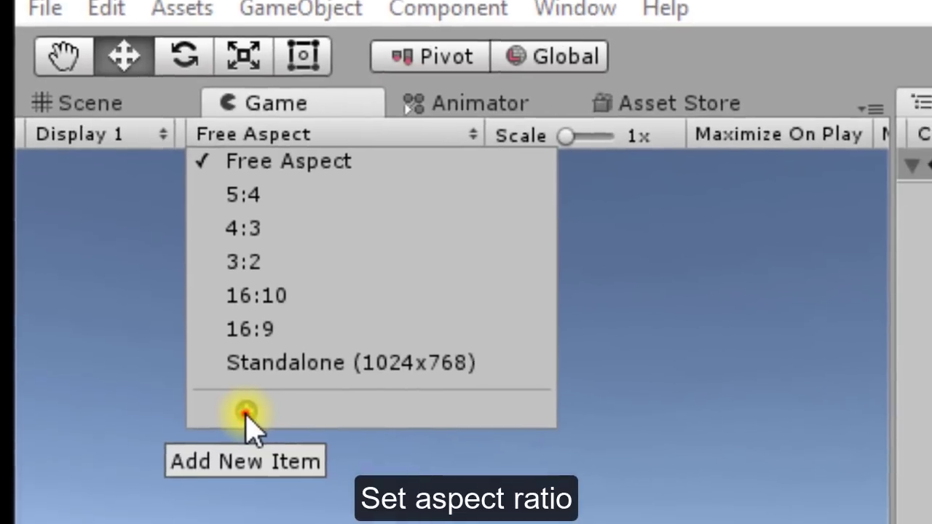
left_click(254, 436)
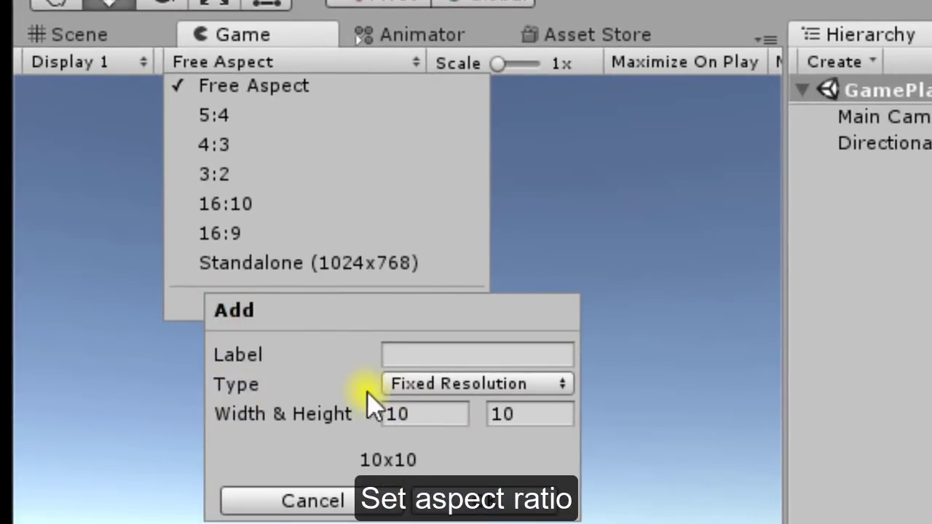
left_click(395, 385)
left_click(428, 426)
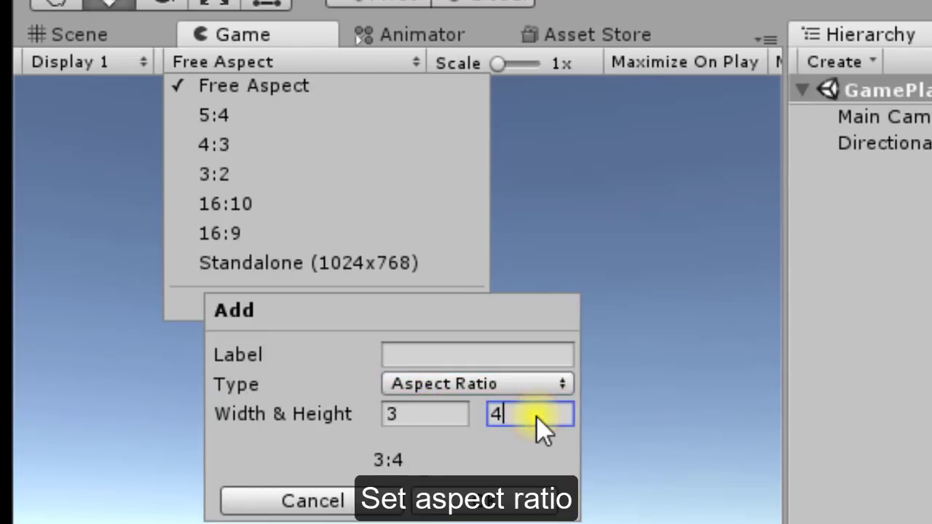
left_click(453, 510)
left_click(549, 358)
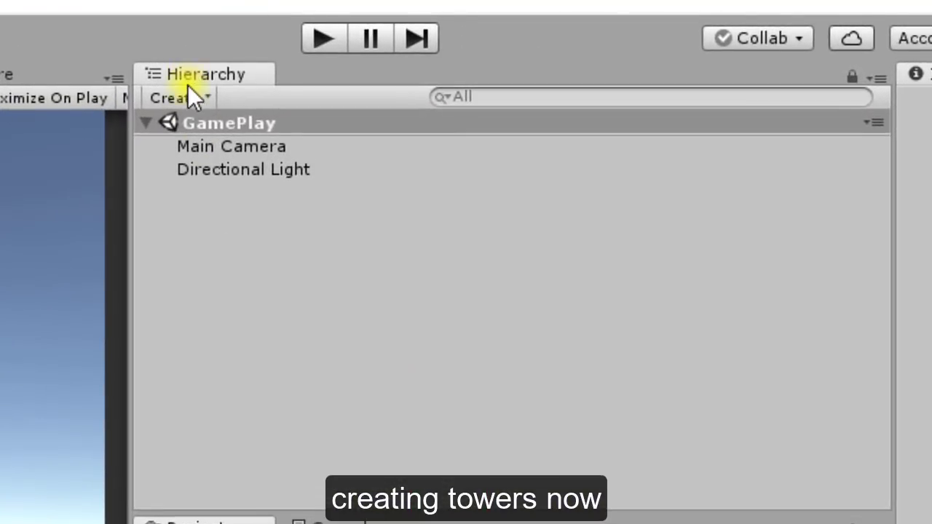
Step: Create a 3D Quad from the Hierarchy and reset its Transform to defaults
left_click(351, 76)
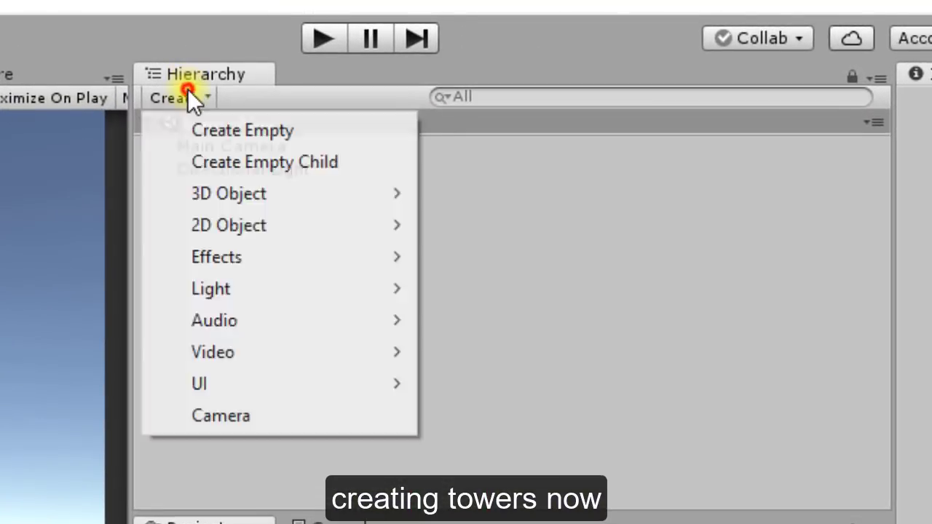
mouse_move(218, 193)
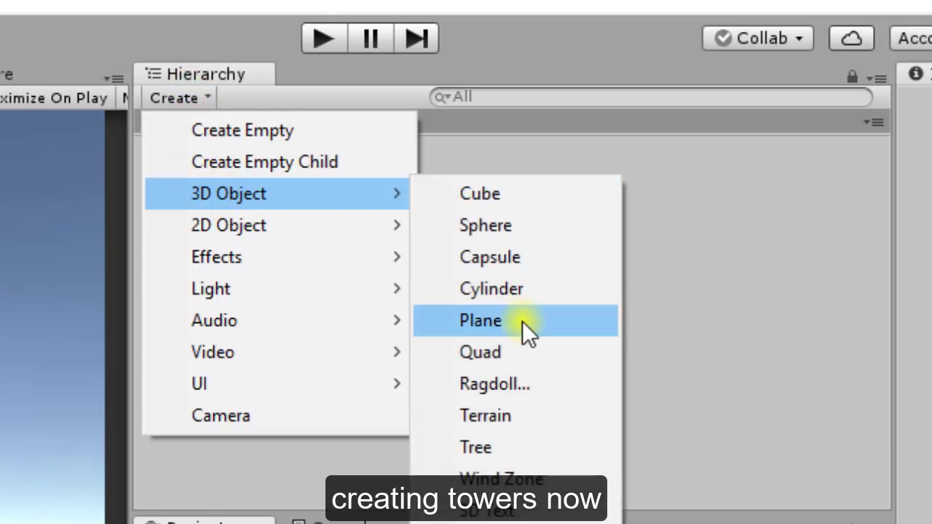
left_click(513, 350)
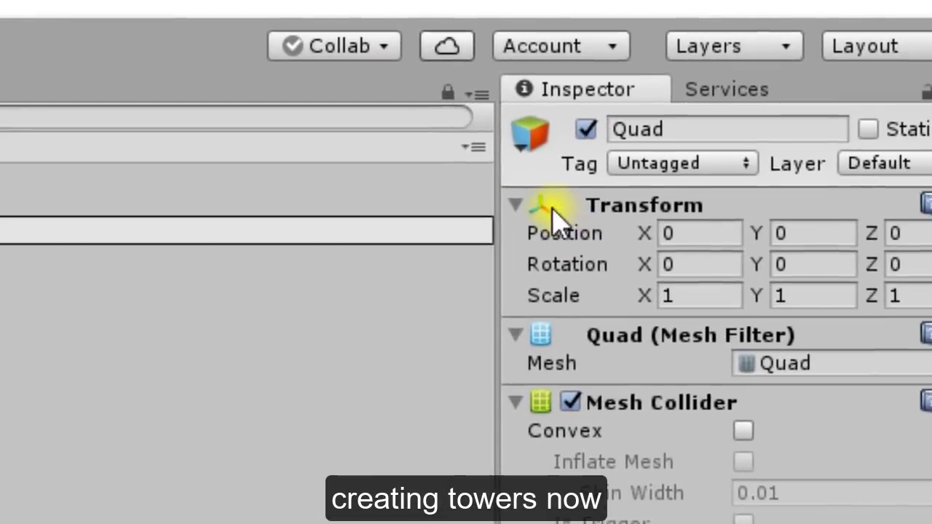
right_click(872, 181)
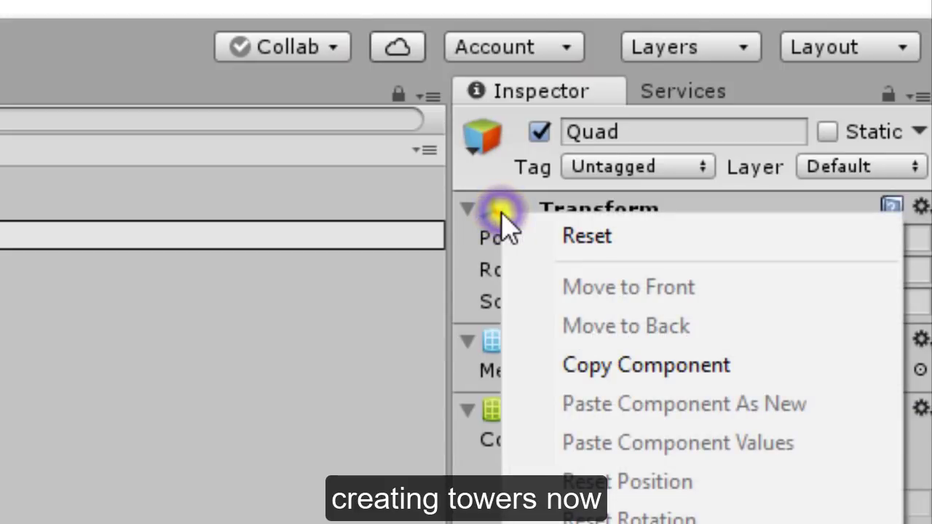
left_click(518, 226)
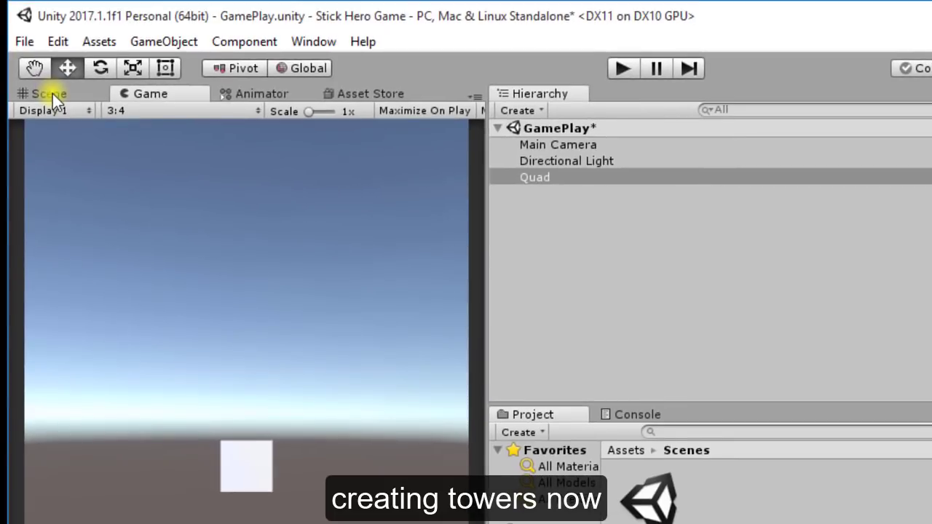
Step: Dock the Game view below the Scene view and adjust the split between them
left_click(151, 88)
left_click_drag(152, 90, 153, 523)
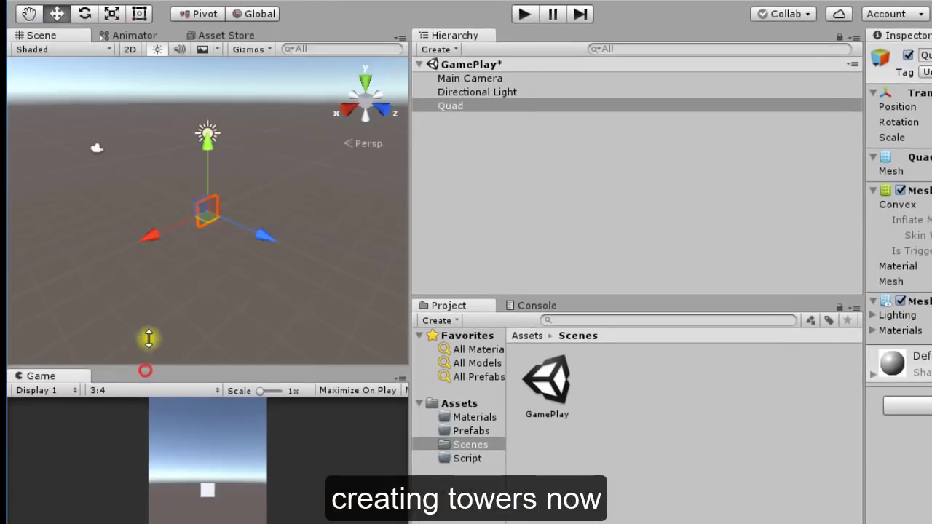
left_click_drag(145, 370, 148, 338)
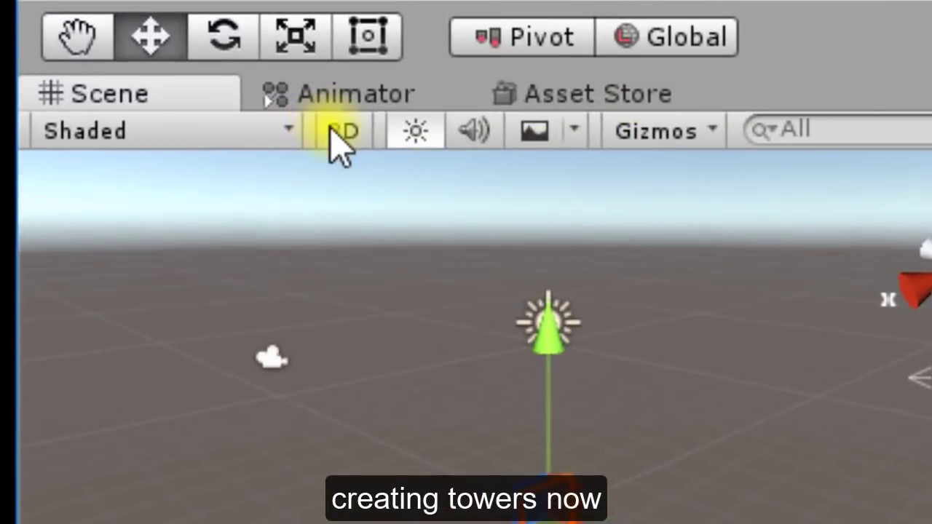
Step: In 2D mode, frame the Quad and stretch it to a Y scale of about 5.23
left_click(331, 133)
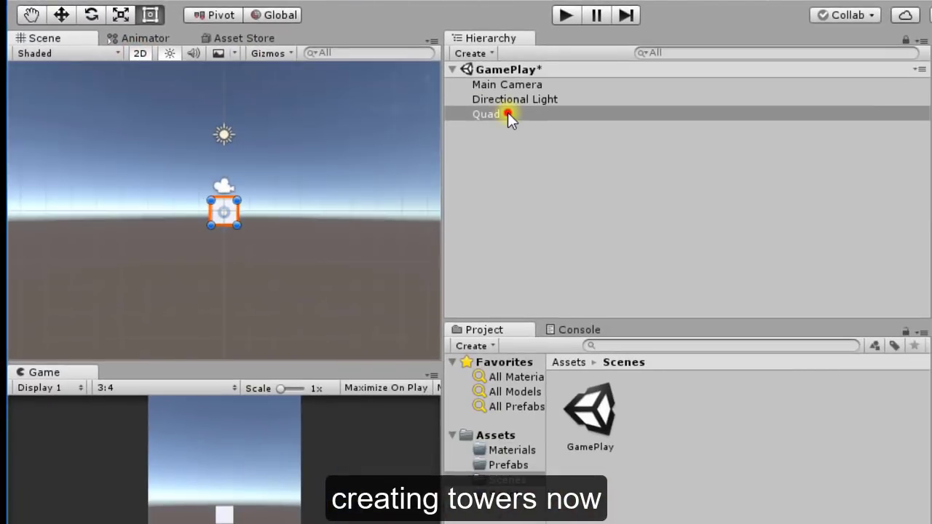
double_click(503, 115)
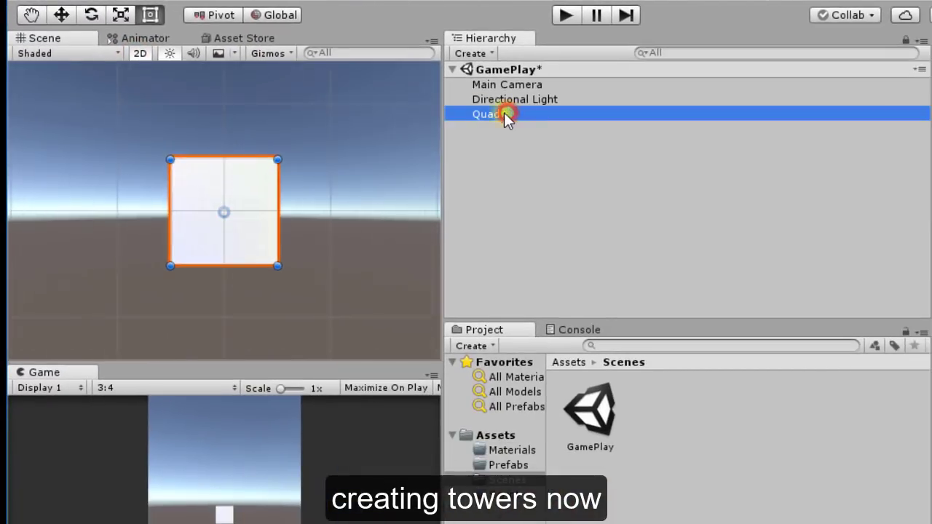
right_click_drag(304, 200, 300, 191, "alt")
right_click_drag(279, 234, 280, 241, "alt")
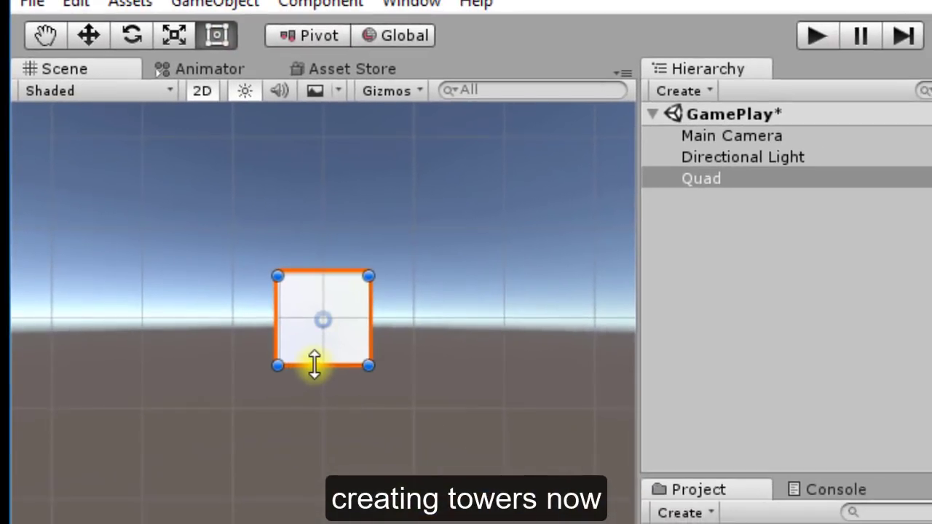
left_click_drag(491, 523, 490, 523)
left_click_drag(312, 474, 330, 523)
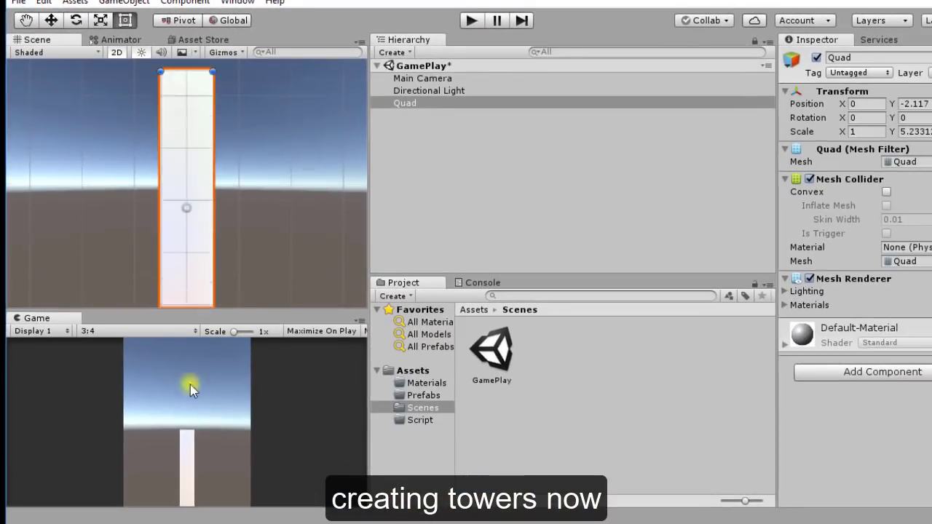
Step: Move the Quad left to about X -3.396, Y -3.07
left_click(51, 20)
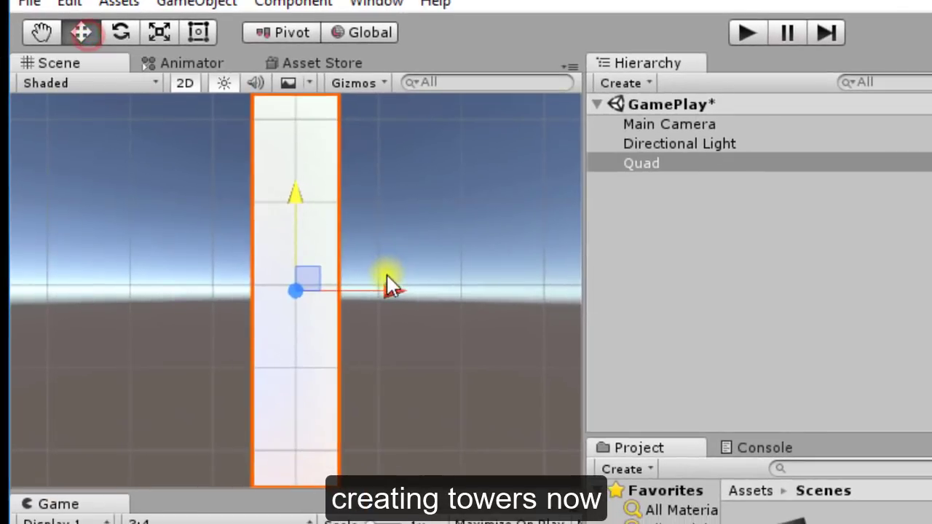
left_click_drag(387, 290, 193, 309)
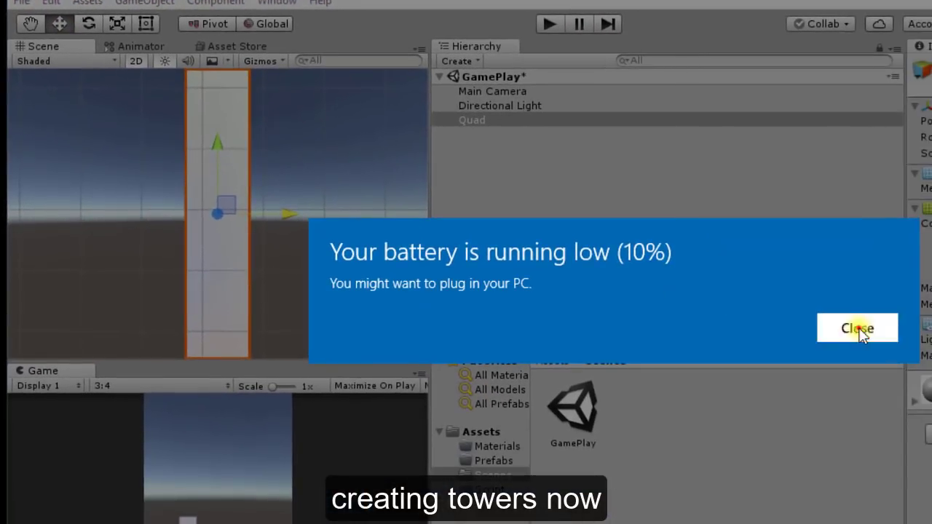
left_click(857, 328)
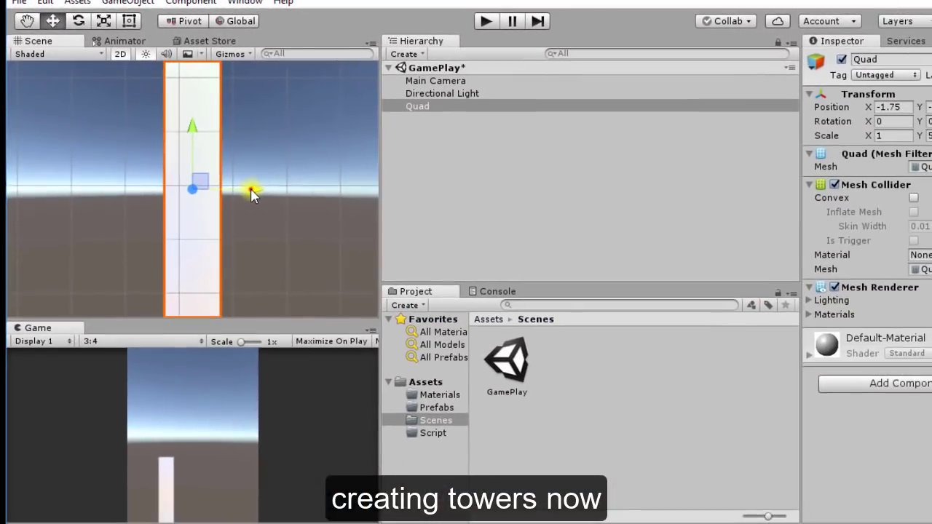
left_click_drag(282, 214, 248, 204)
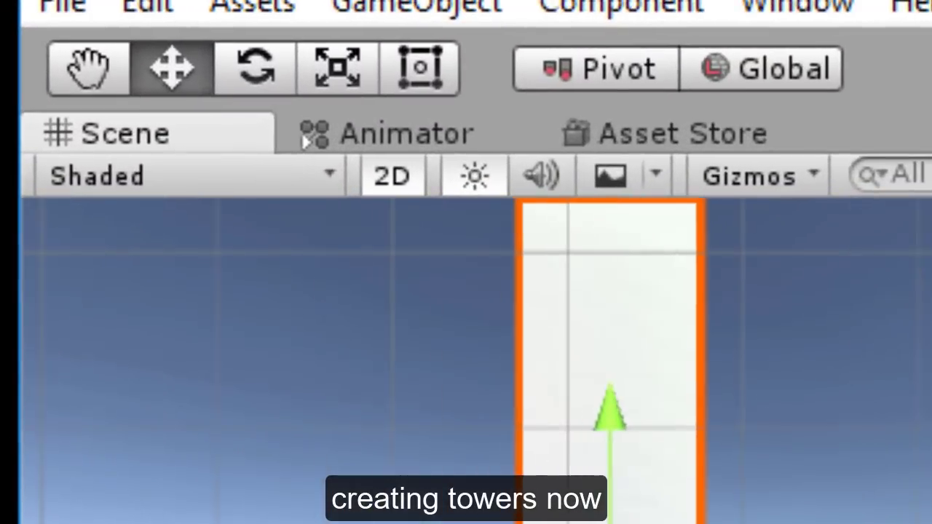
left_click_drag(306, 140, 328, 142)
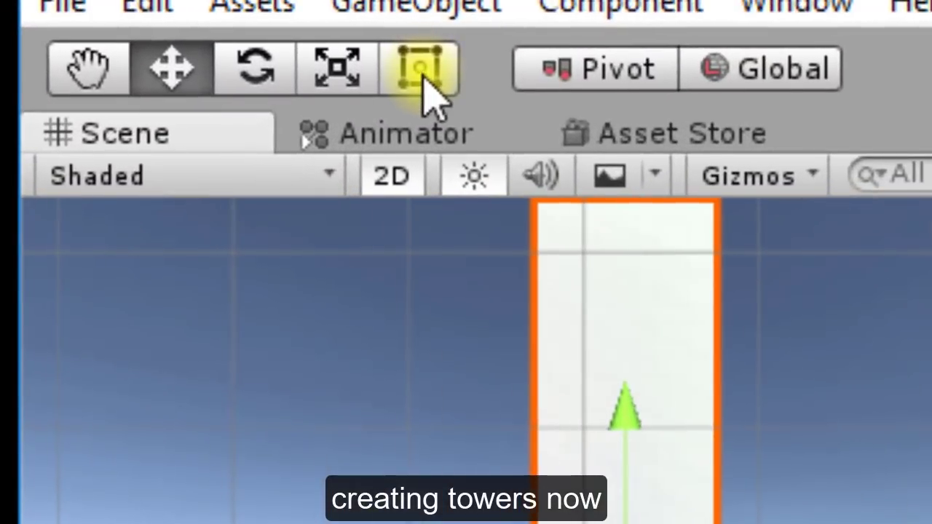
Step: Widen the Quad with the Rect tool to an X scale of about 1.73
left_click(420, 67)
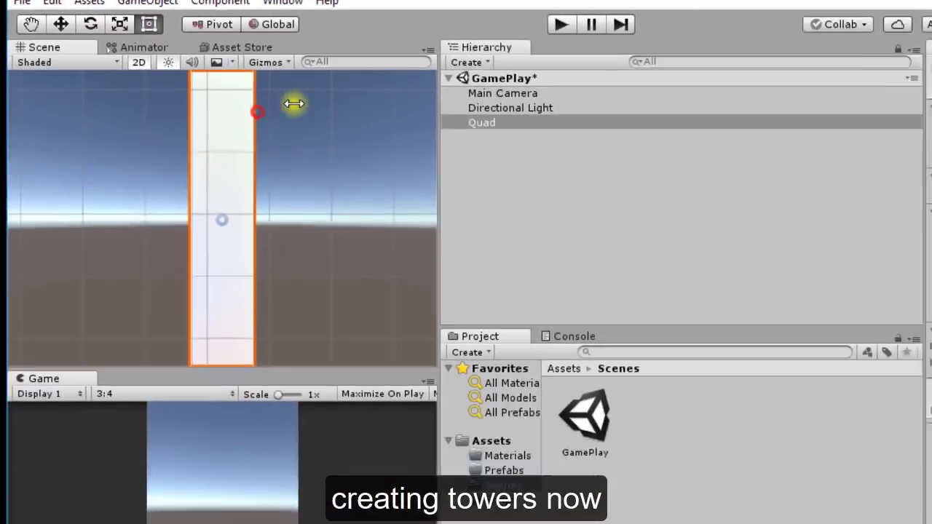
left_click_drag(293, 103, 315, 103)
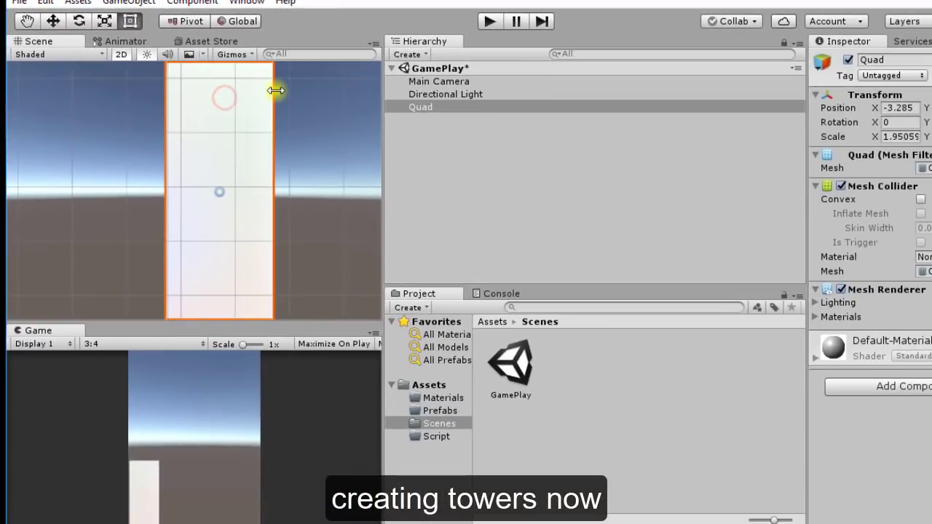
left_click_drag(264, 88, 255, 89)
left_click(411, 108)
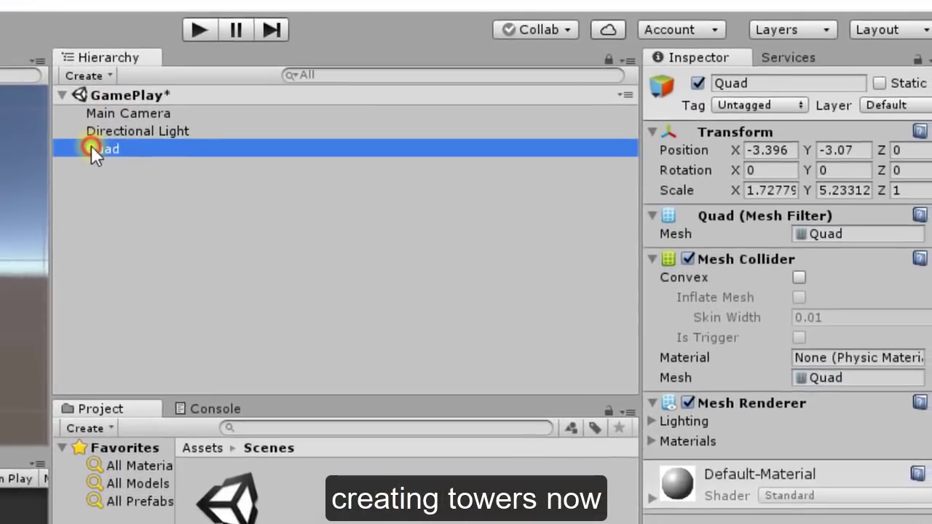
Step: Rename the Quad to 'Tower' in the Inspector name field
left_click(741, 89)
type("Tower")
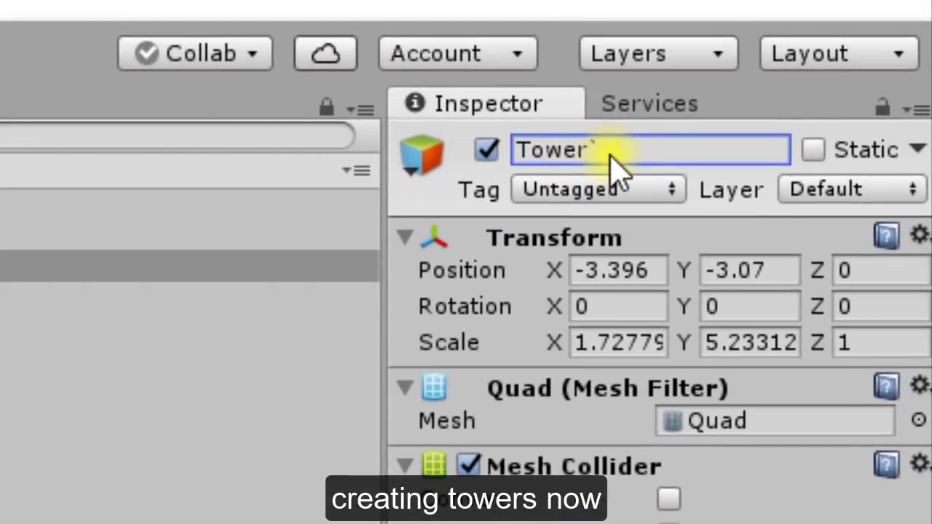
double_click(616, 154)
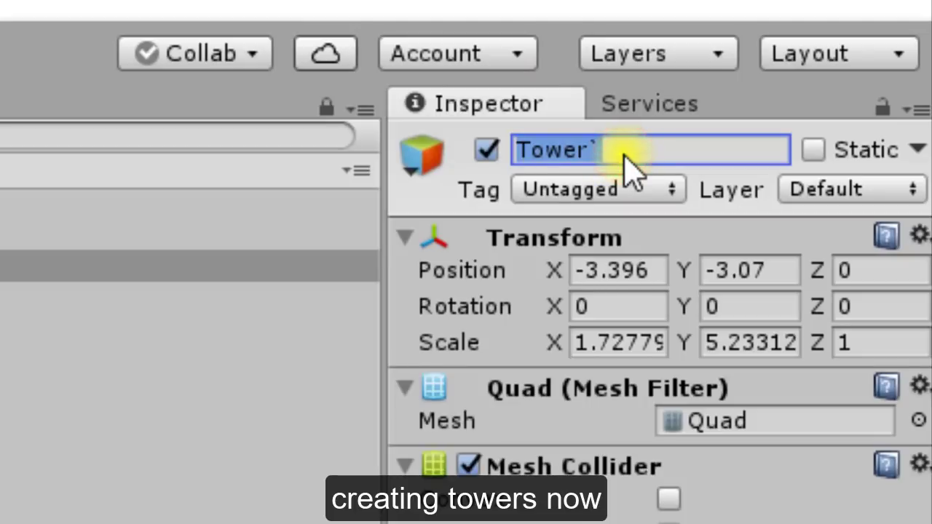